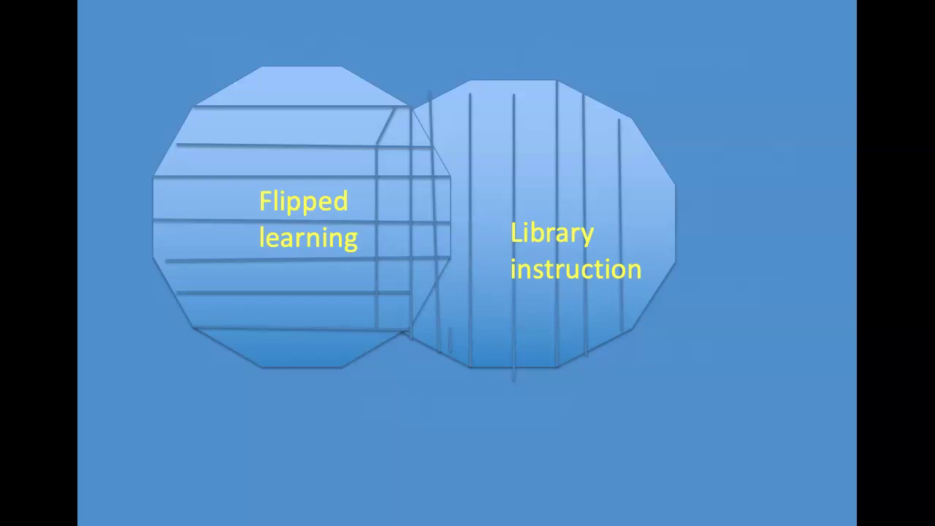
Step: End the slide show and return to editing slide 9's Flipped learning / Library instruction Venn diagram
key("Escape")
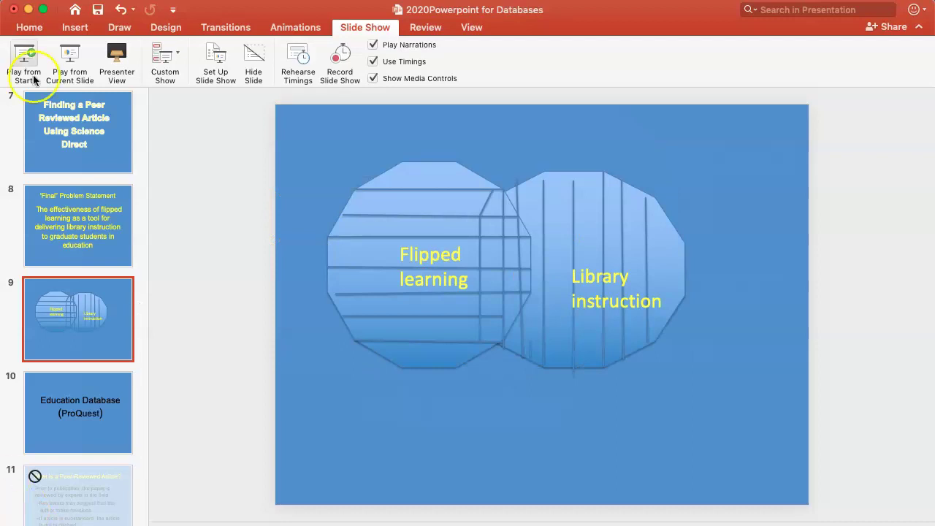
Step: Minimize PowerPoint to reveal the Goucher College Library homepage in Safari and look over it
left_click(29, 9)
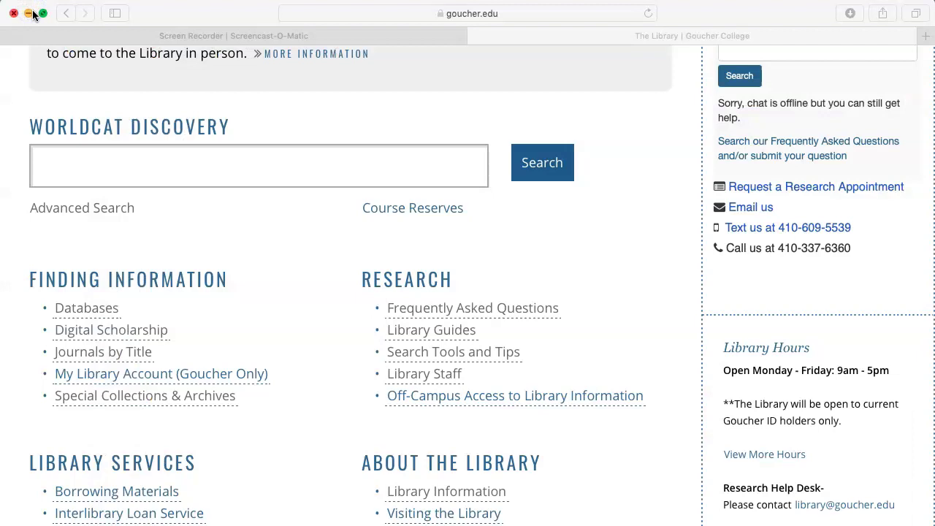
scroll(154, 113, "up", 5)
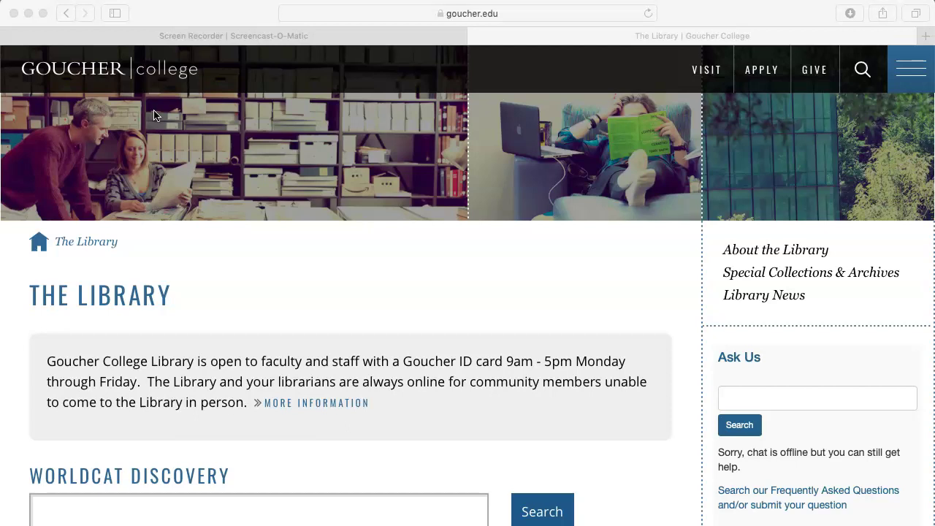
scroll(154, 115, "down", 5)
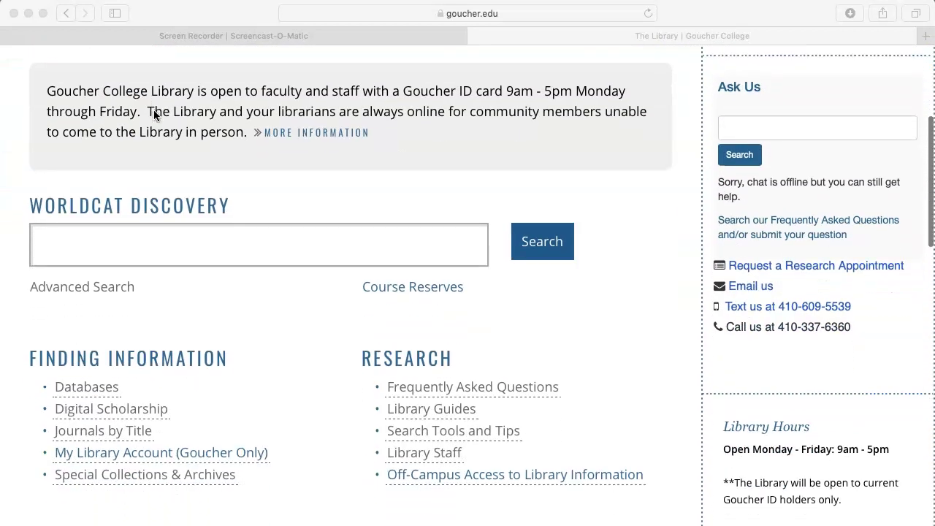
Step: Go through Library Guides > Education > Education 605 to the ED 605 Finding Articles page
left_click(444, 320)
left_click(429, 376)
left_click(273, 352)
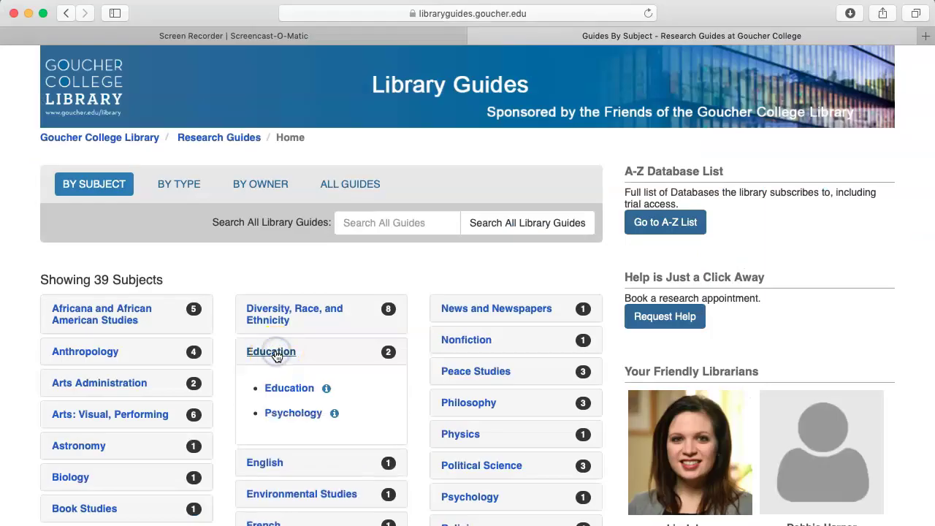
left_click(291, 390)
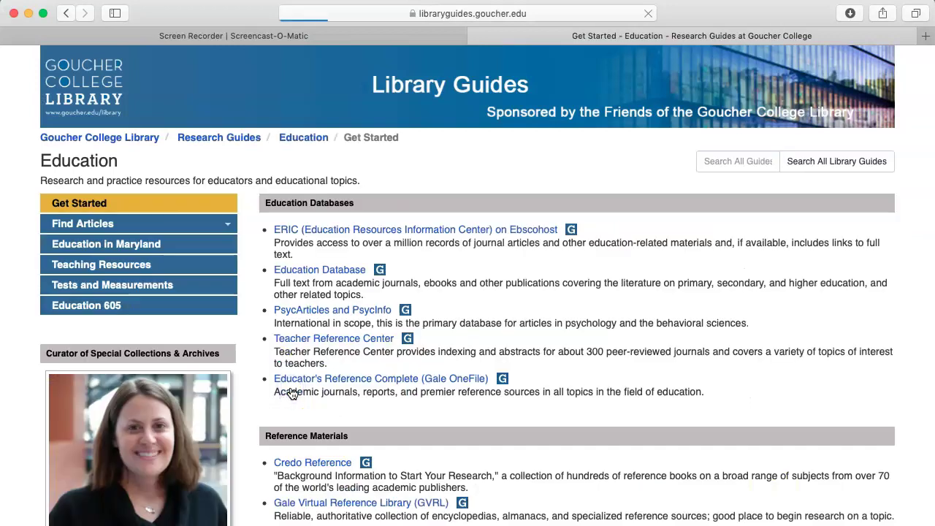
left_click(98, 308)
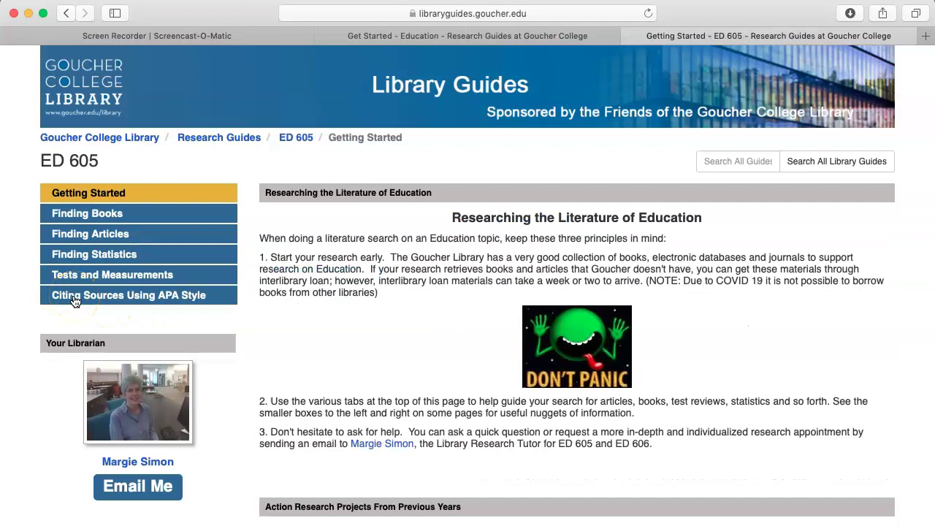
left_click(89, 237)
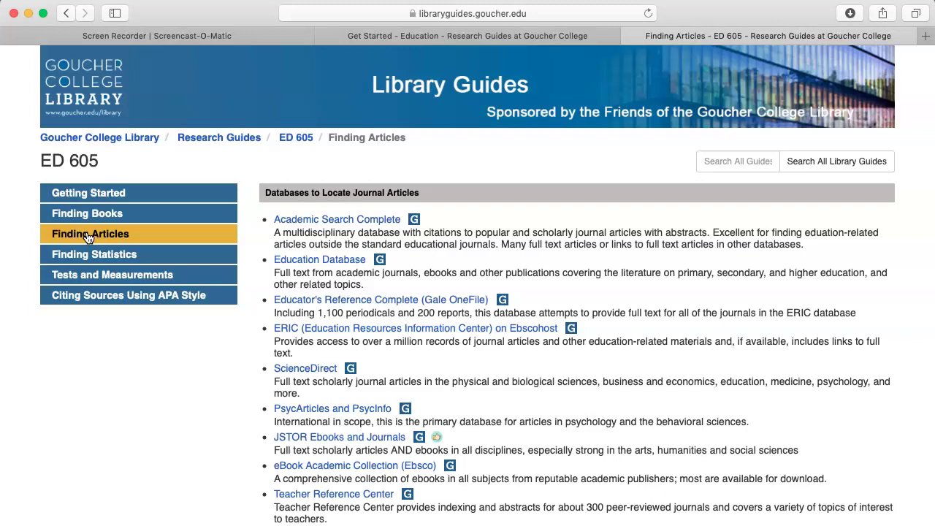
Step: Open ScienceDirect from the guide and go to its Advanced Search form
left_click(306, 374)
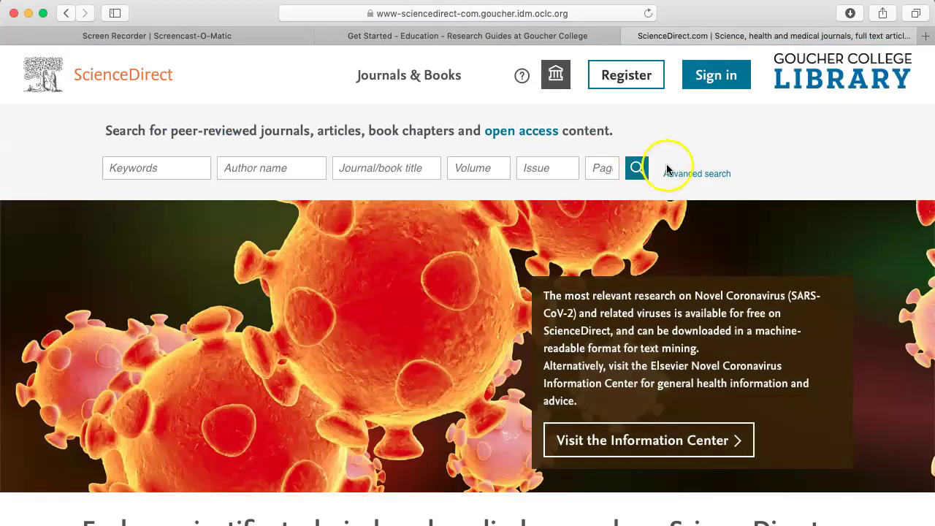
left_click(686, 175)
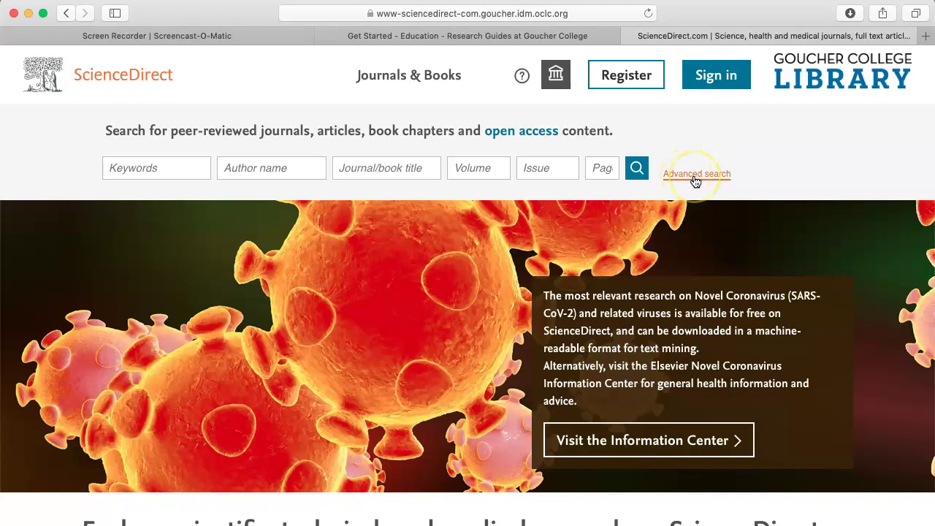
left_click(695, 181)
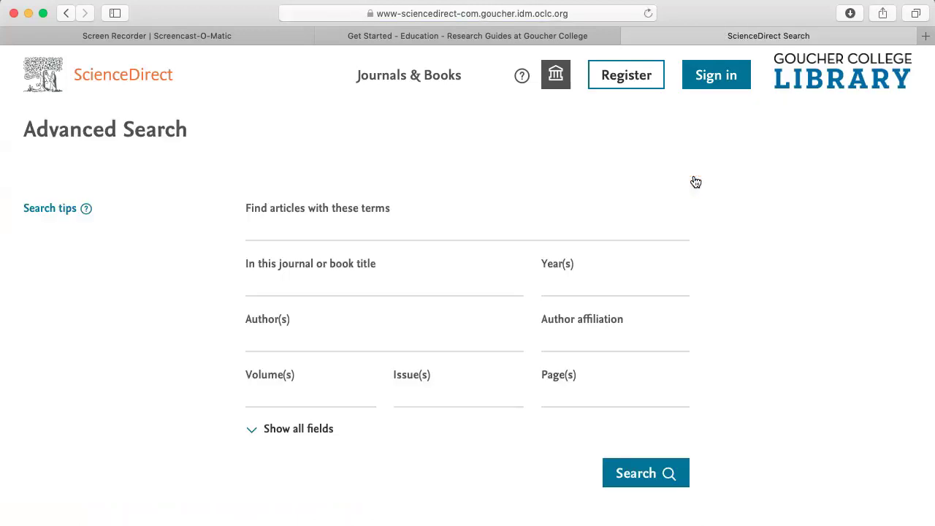
left_click(521, 225)
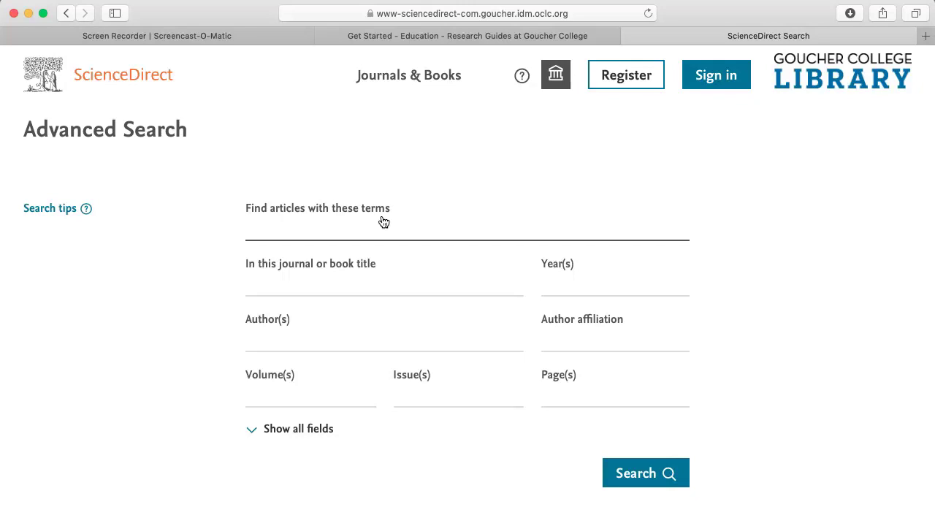
Step: Enter ("flipped learning" OR "flipped classrooms" OR "flipped instruction") in the terms field, fixing a typo
left_click(257, 225)
type("(")
left_click(266, 244)
type("\"flipp")
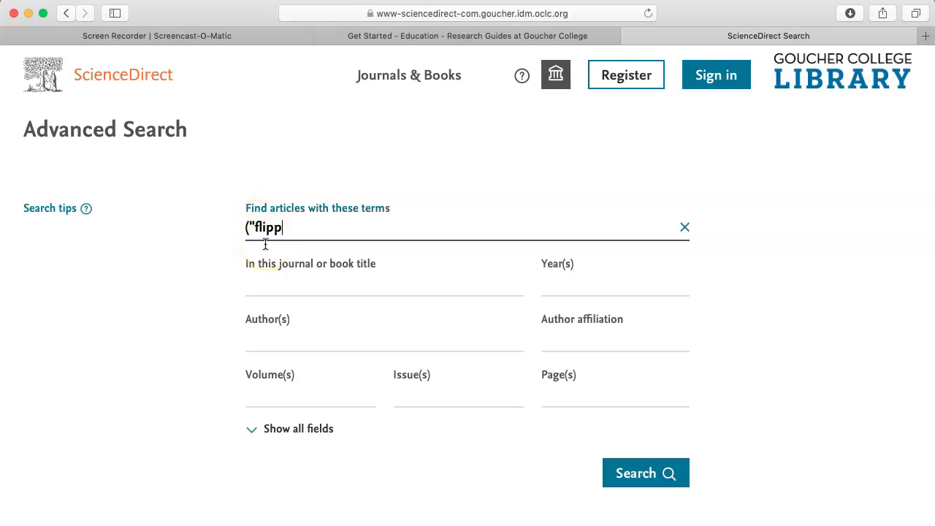
type("ed earn")
key("BackSpace")
key("BackSpace")
key("BackSpace")
key("BackSpace")
type("learning\"")
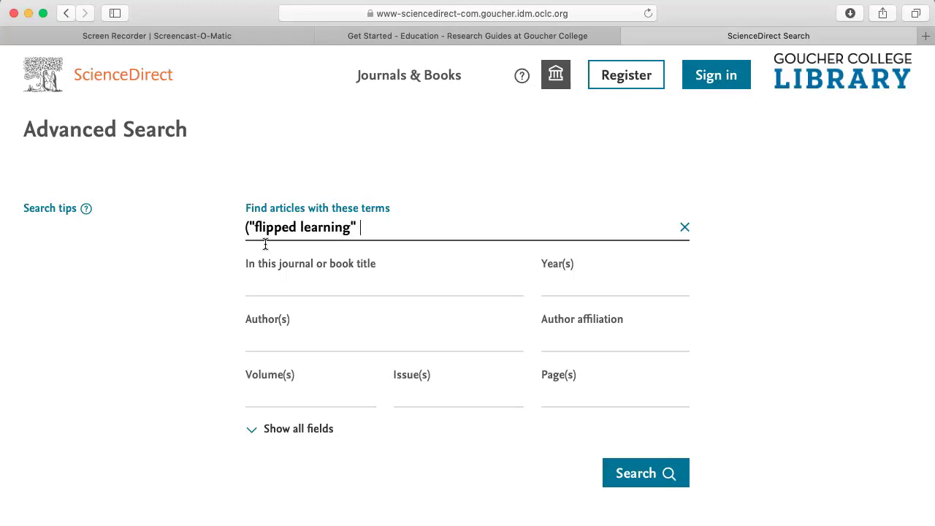
type(" OR \"flipped classr")
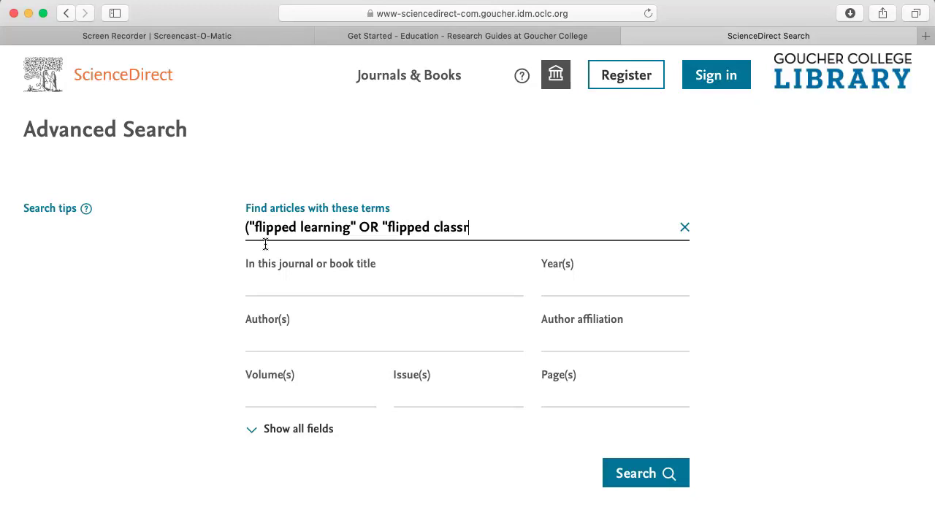
type("ooms\" OR \"flipped instruction\")")
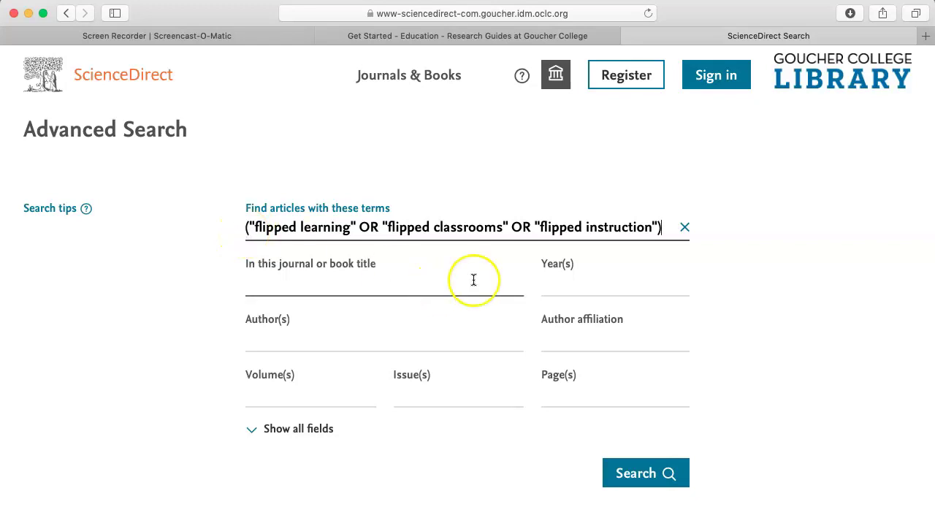
left_click(673, 230)
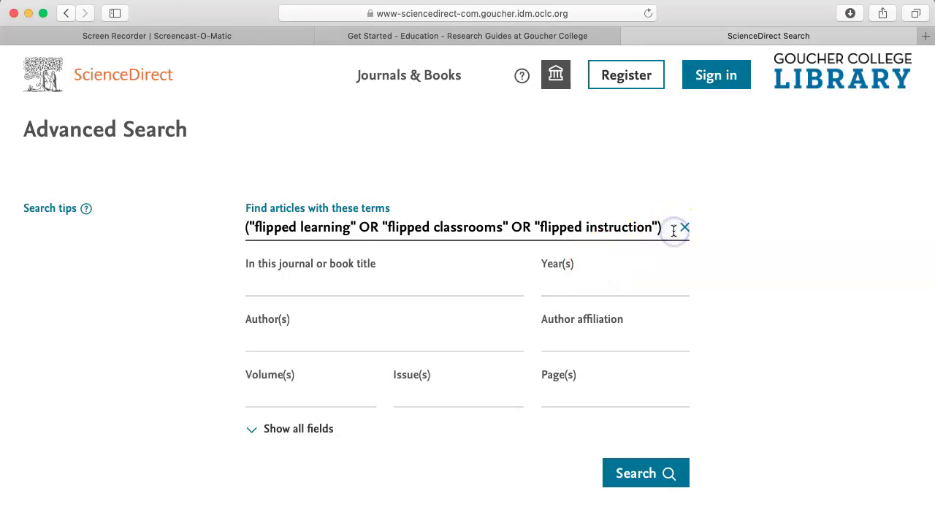
Step: Append AND ("library instruction" OR "information literacy") to the terms query, correcting the misspelling
type("AND")
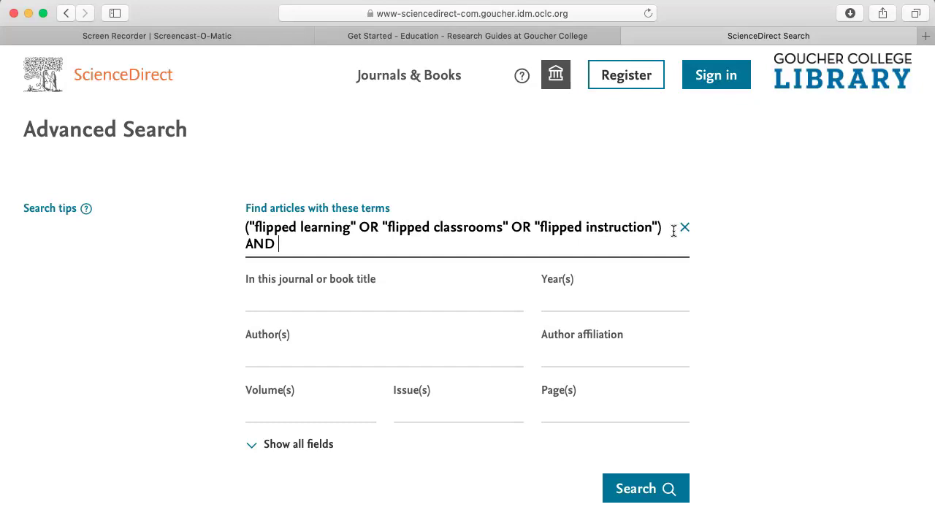
type("(\"li")
type("brary")
type(" istru")
key("BackSpace")
key("BackSpace")
key("BackSpace")
key("BackSpace")
type("nstruction")
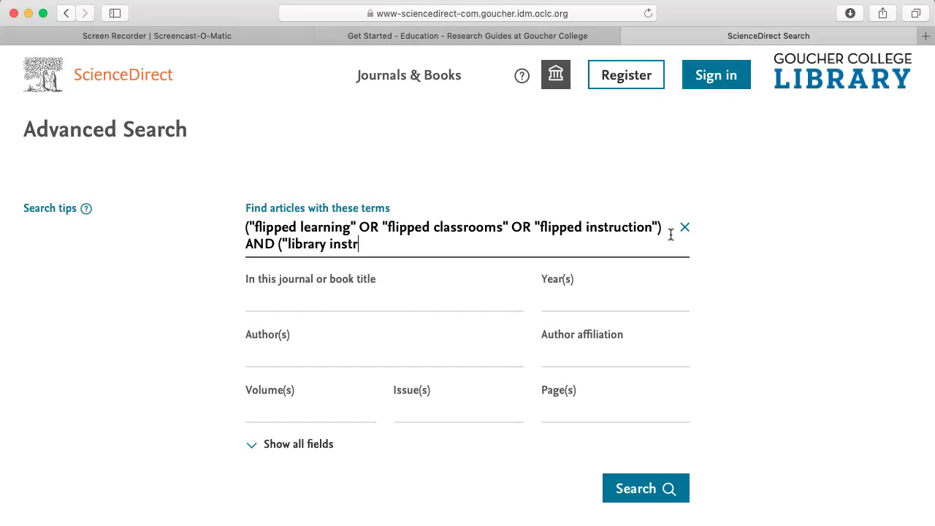
type("\" OR \"information literacy")
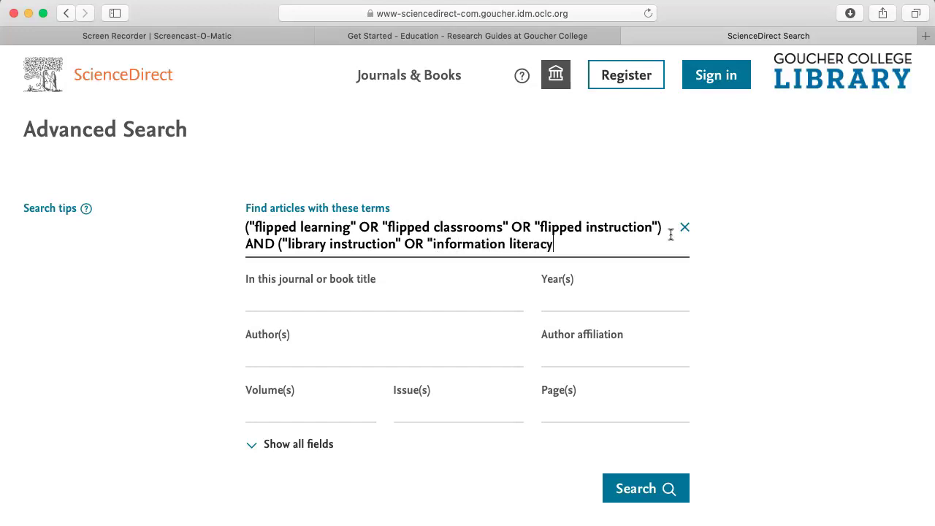
type("\")")
left_click(557, 305)
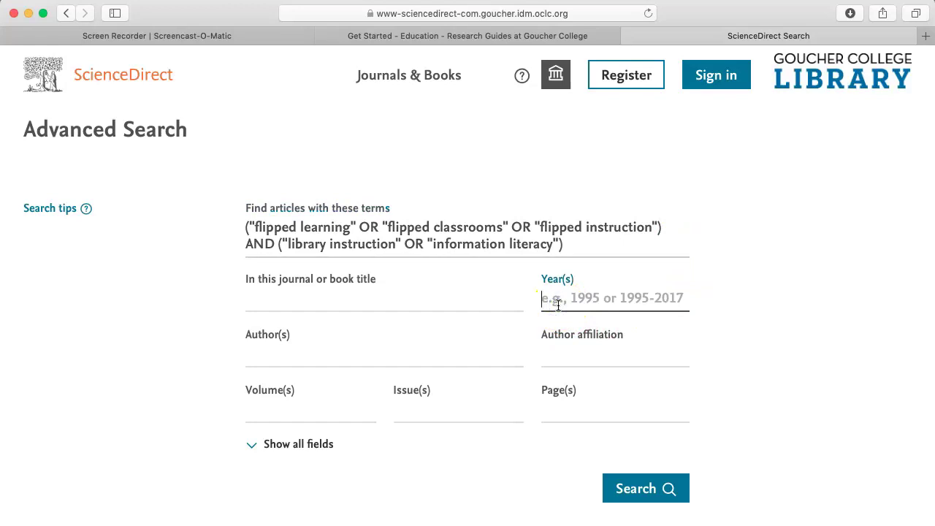
Step: Set Year(s) to 2015-2021 and expand all fields to review the article-type options
type("201")
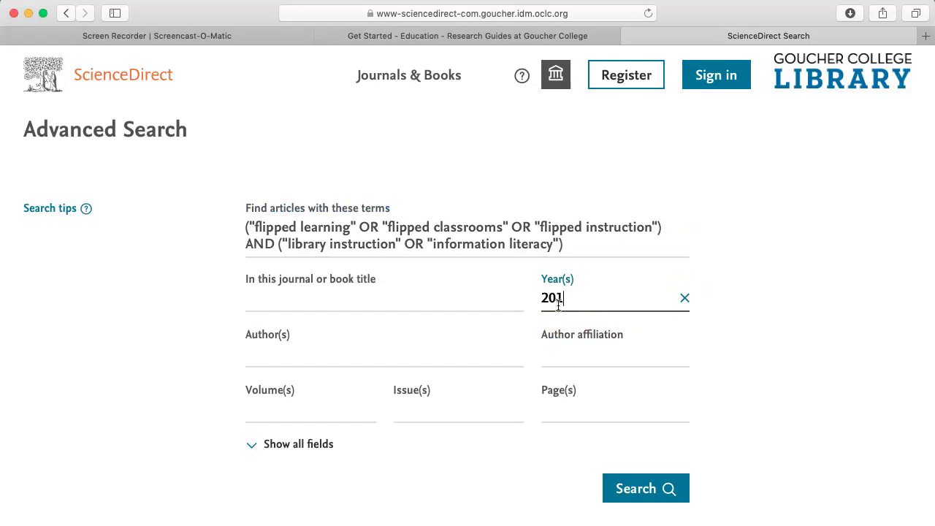
type("5-2021")
scroll(558, 305, "down", 2)
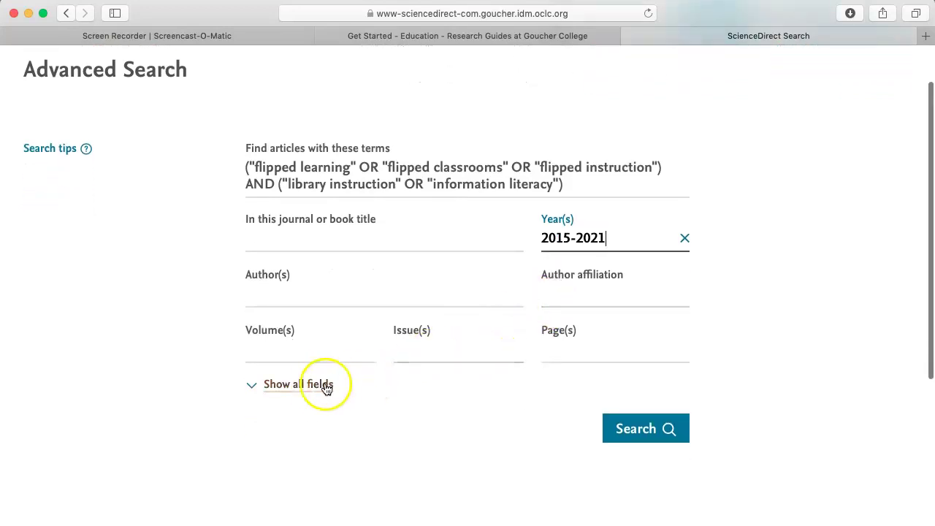
left_click(315, 384)
scroll(317, 390, "down", 4)
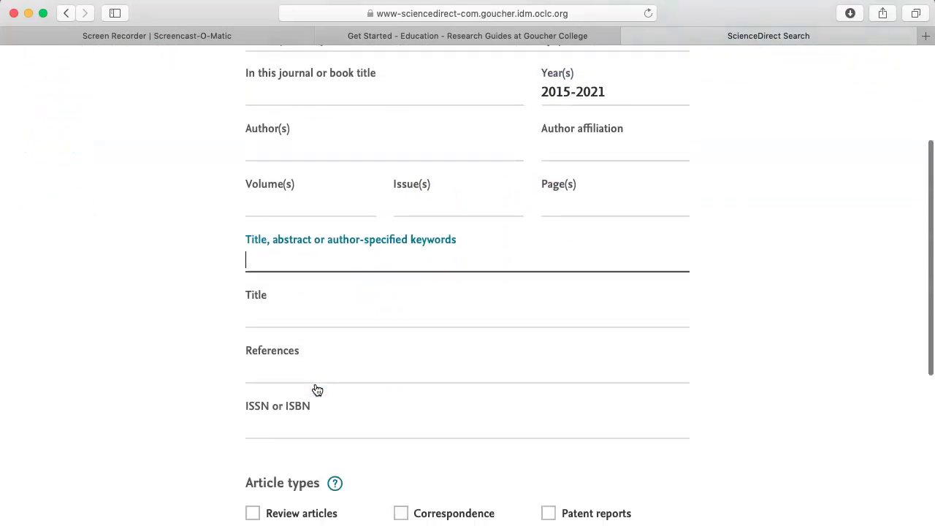
scroll(317, 390, "down", 5)
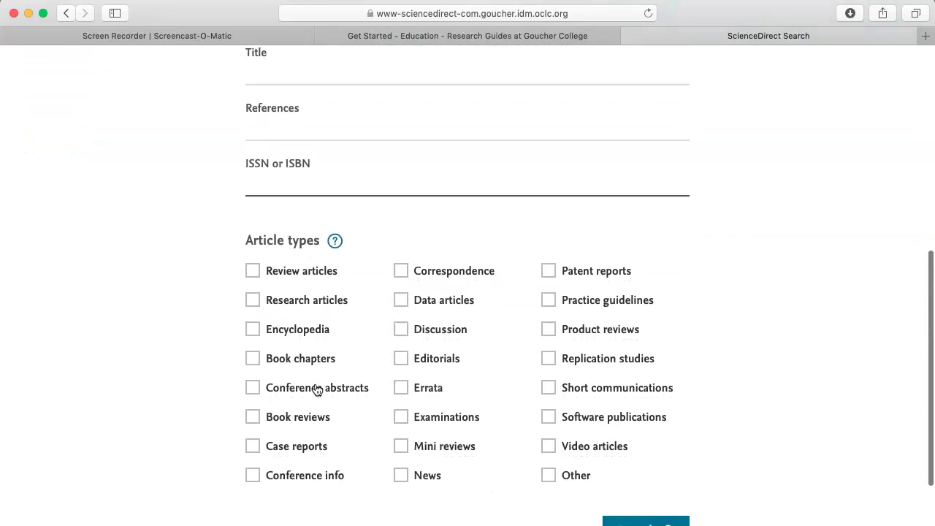
scroll(317, 390, "up", 3)
scroll(317, 390, "up", 4)
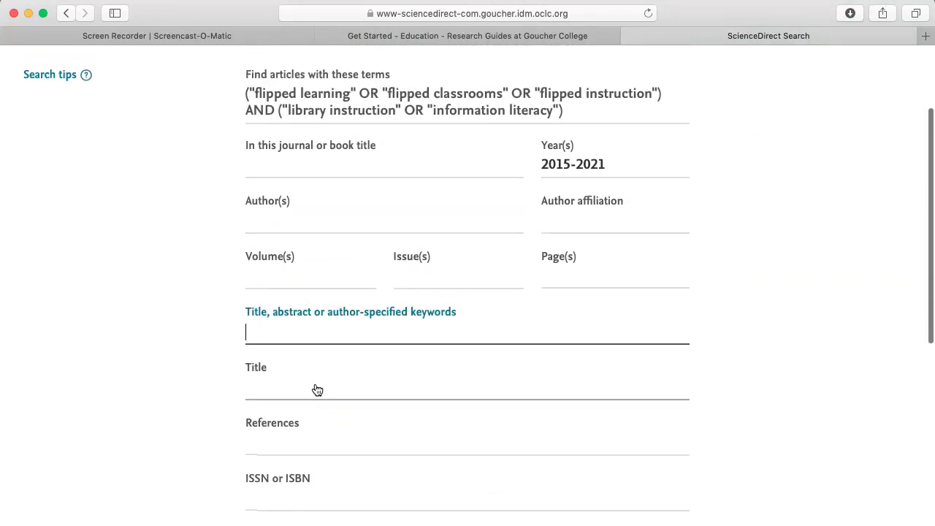
scroll(317, 390, "up", 1)
scroll(314, 390, "down", 8)
Step: Run the search and browse the 64 results, led by 'Flipped Instruction for Information Literacy'
left_click(643, 372)
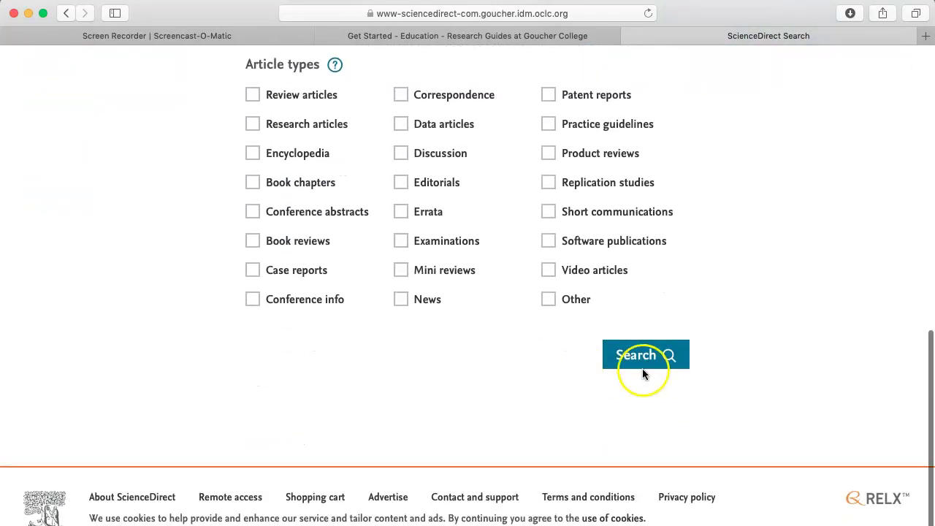
left_click(636, 356)
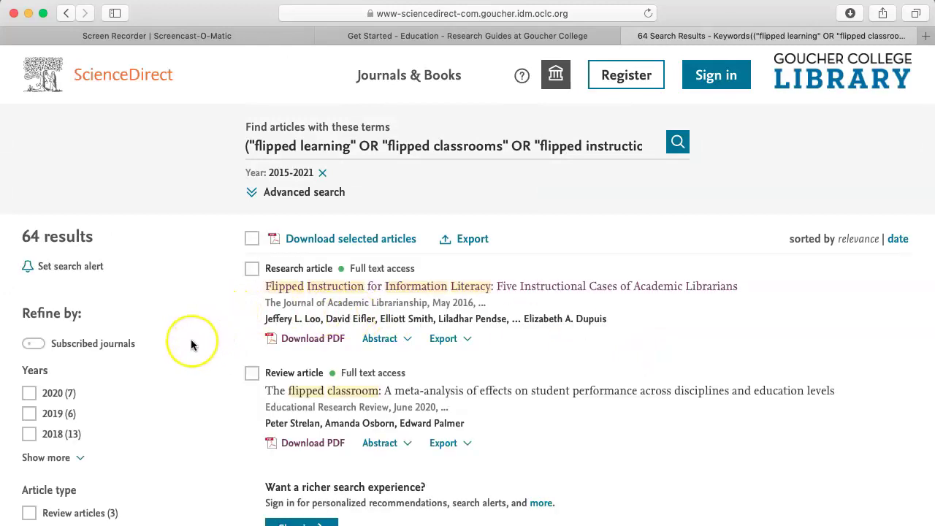
scroll(190, 338, "down", 3)
scroll(188, 344, "down", 5)
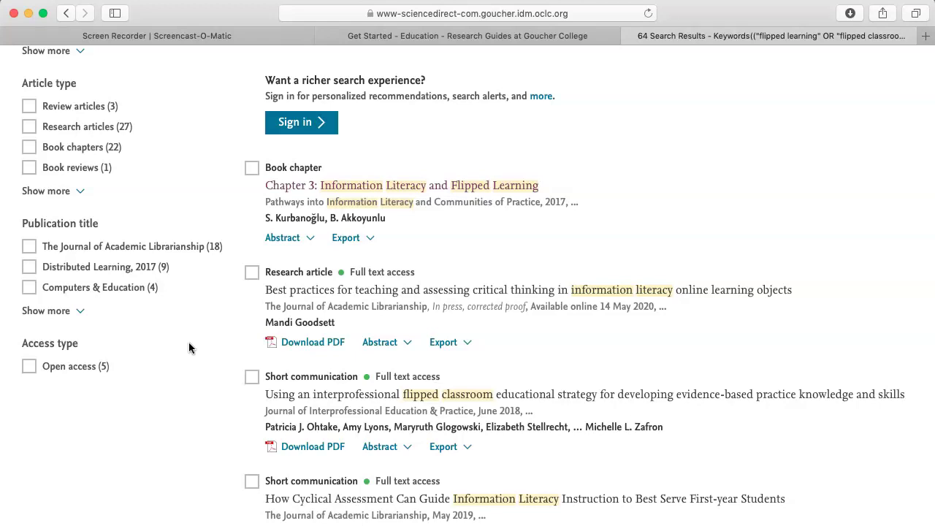
scroll(192, 343, "up", 10)
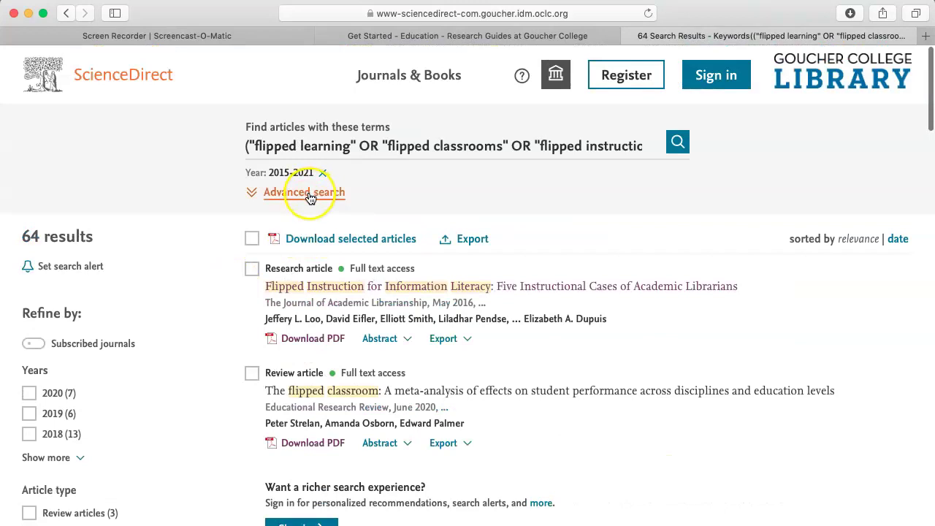
Step: Rerun the search from the prefilled advanced form and tick 'Flipped Instruction for Information Literacy' for download
left_click(310, 197)
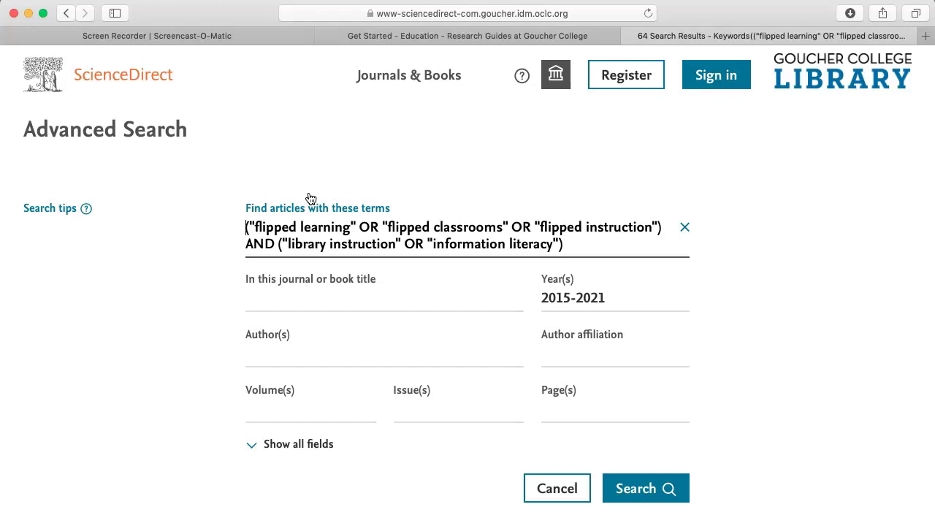
scroll(309, 198, "down", 5)
scroll(309, 198, "up", 5)
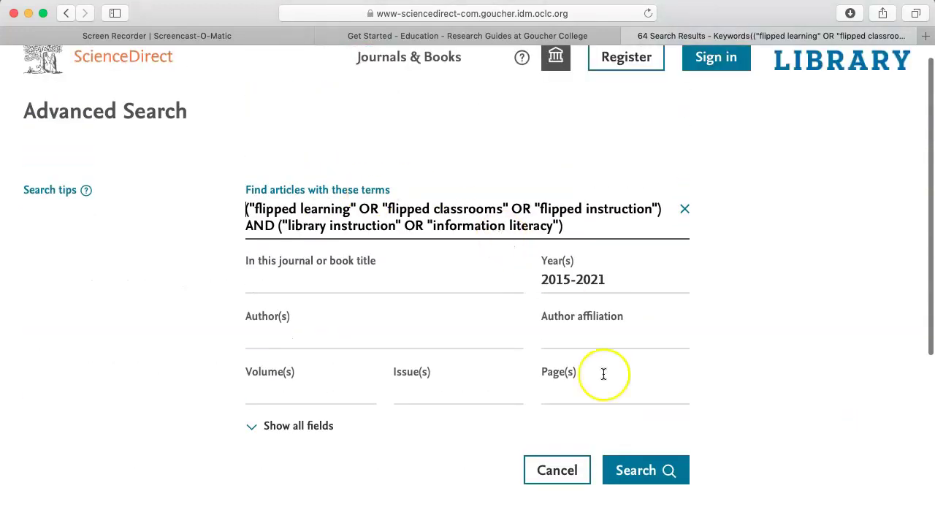
left_click(635, 474)
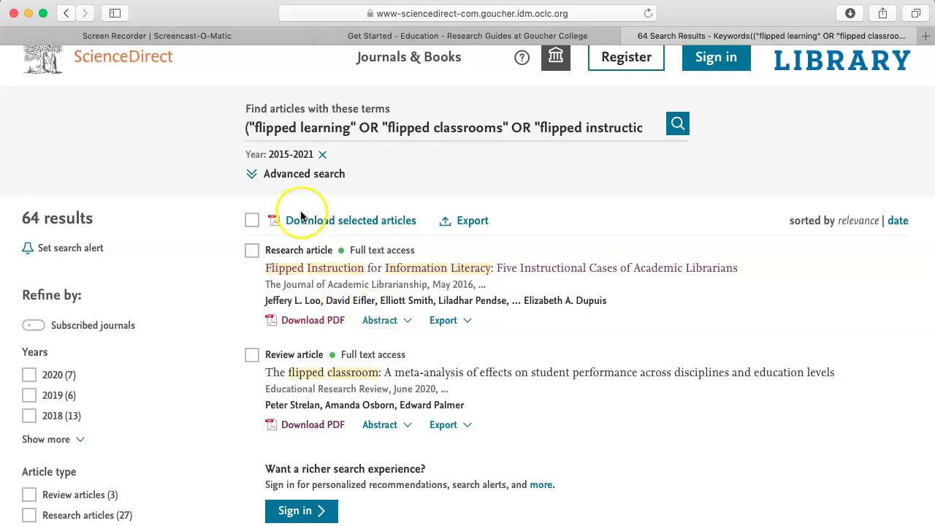
left_click(253, 252)
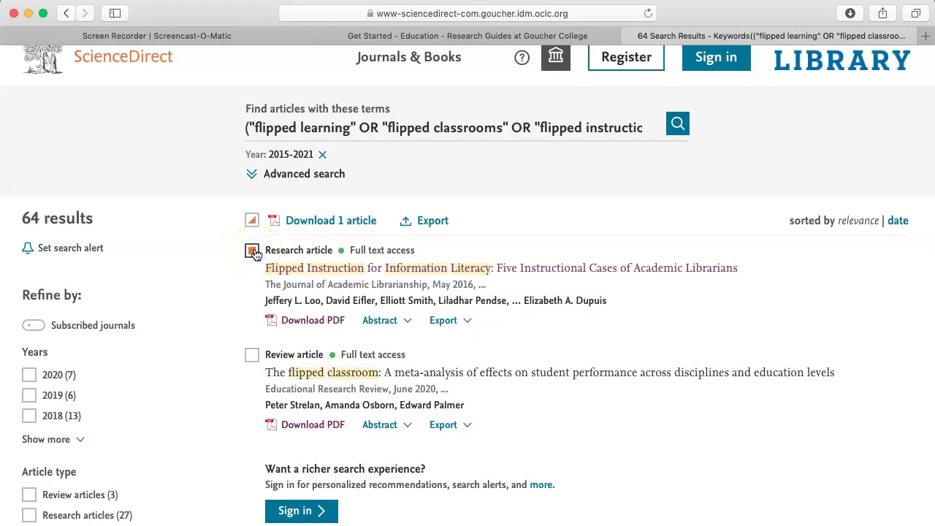
scroll(407, 297, "down", 3)
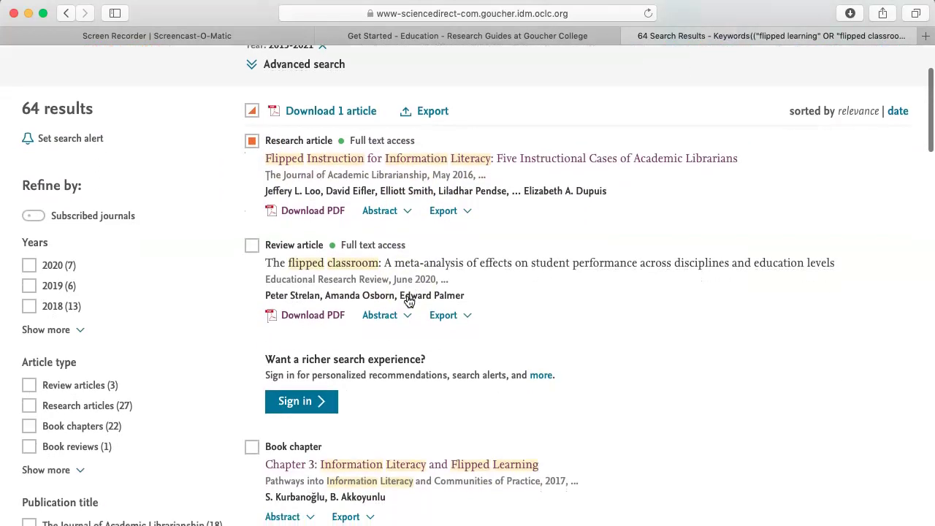